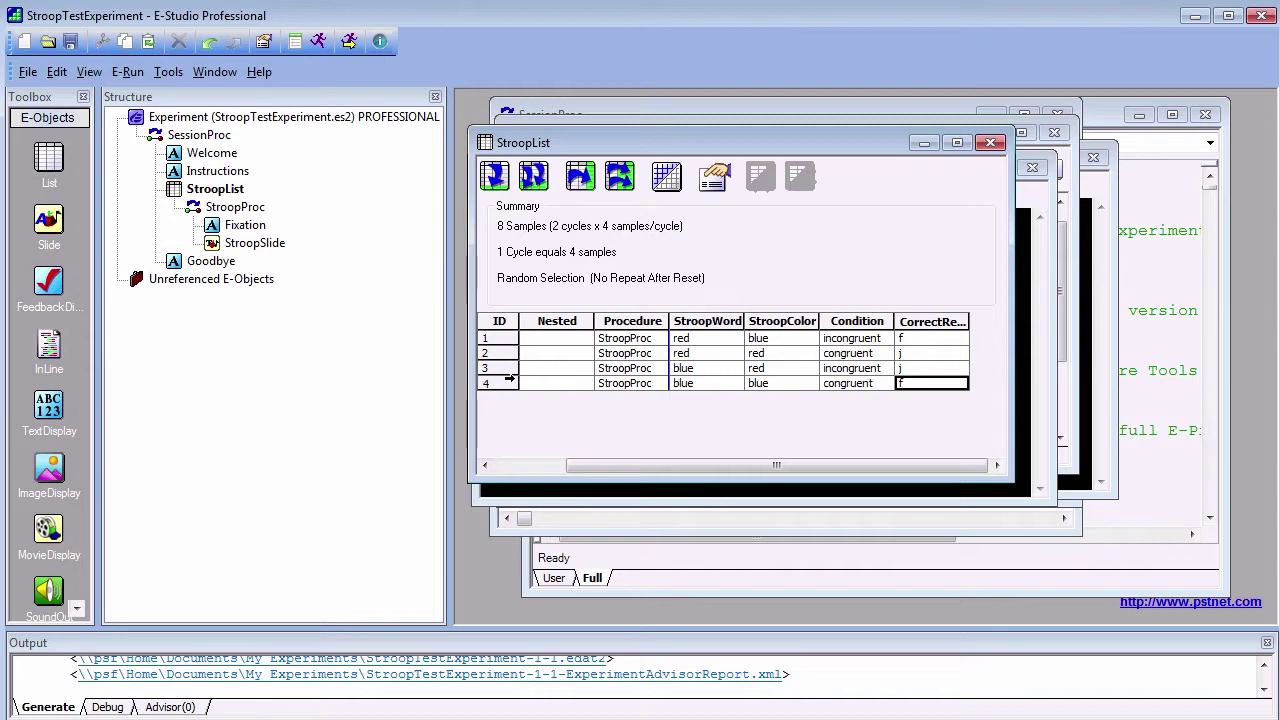
Step: Add a new list at the start of SessionProc and name it StroopCounterBalance
{"action": "left_click_drag", "start_coordinate": [49, 160], "coordinate": [200, 160]}
{"action": "left_click", "coordinate": [199, 155]}
{"action": "type", "text": "StroopCounterBalance"}
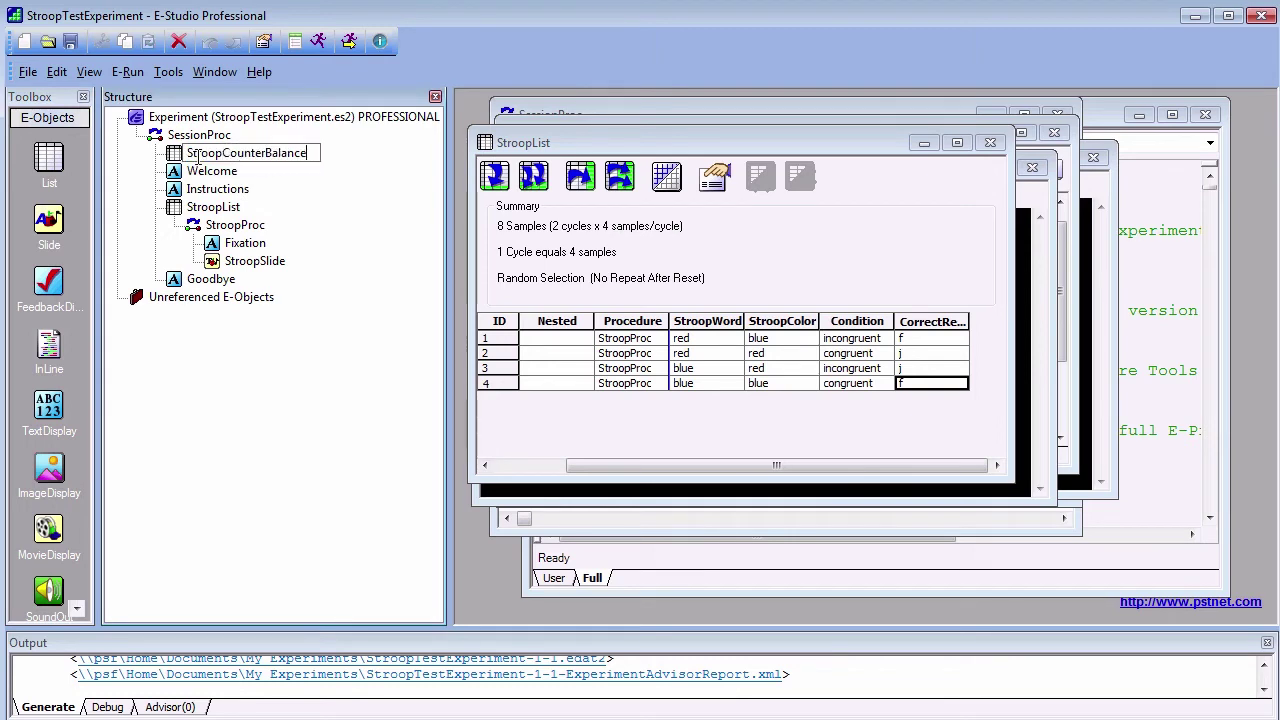
{"action": "key", "text": "Return"}
Step: Set StroopCounterBalance's row Procedure to a newly created StroopCounterProc
{"action": "double_click", "coordinate": [200, 153]}
{"action": "left_click", "coordinate": [757, 372]}
{"action": "type", "text": "StroopCounterProc"}
{"action": "key", "text": "Return"}
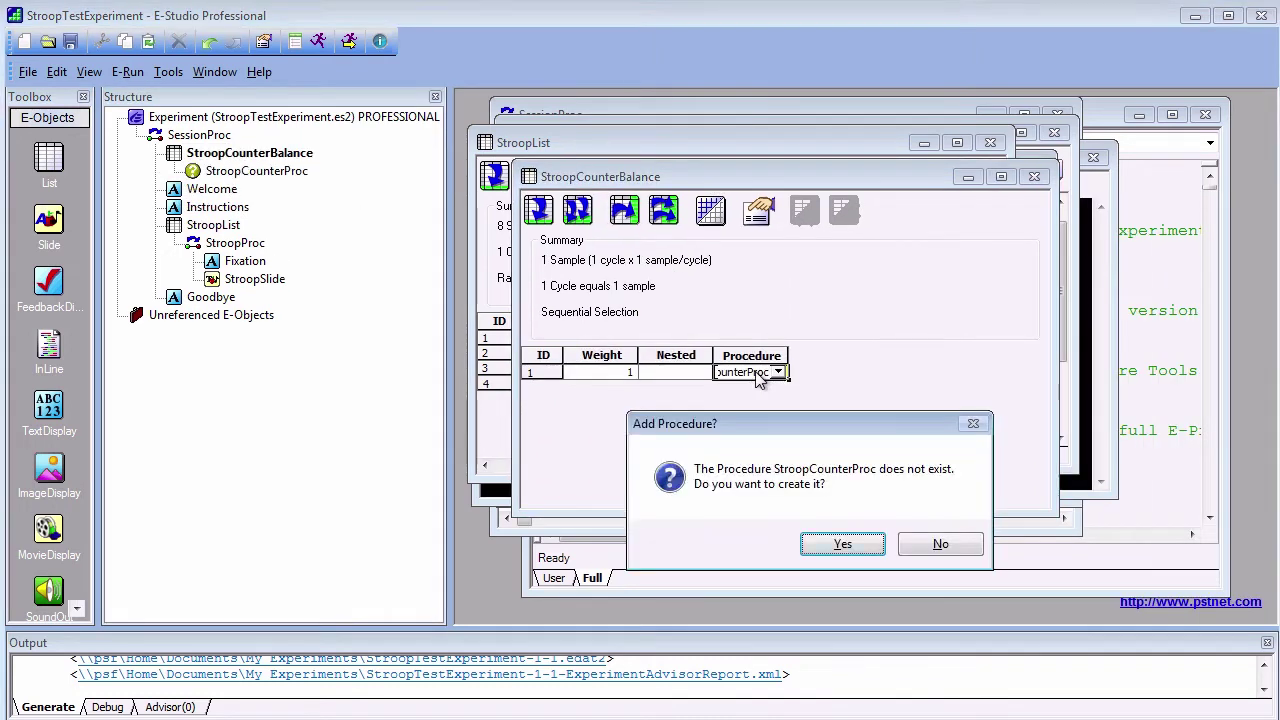
{"action": "key", "text": "Return"}
{"action": "key", "text": "Return"}
Step: Place Welcome, Instructions, StroopList and Goodbye on the StroopCounterProc timeline
{"action": "double_click", "coordinate": [298, 172]}
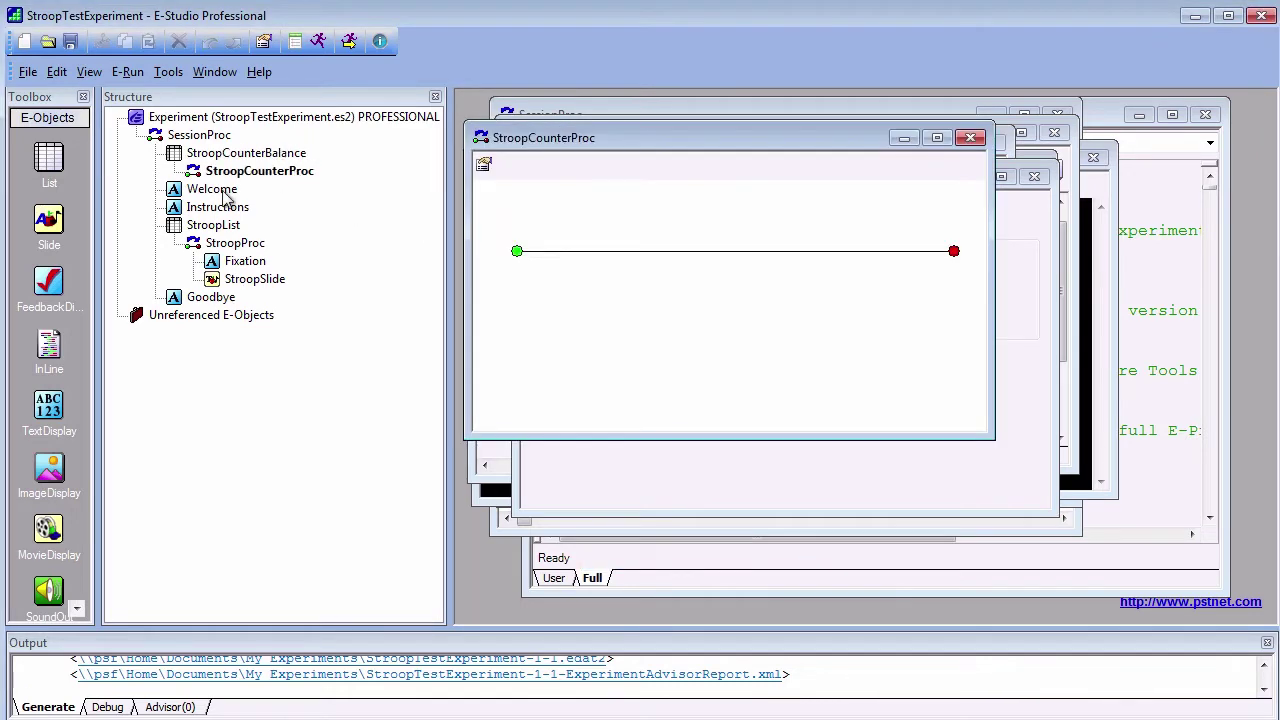
{"action": "left_click_drag", "start_coordinate": [225, 192], "coordinate": [640, 270]}
{"action": "left_click_drag", "start_coordinate": [221, 262], "coordinate": [742, 268]}
{"action": "left_click_drag", "start_coordinate": [212, 408], "coordinate": [886, 310]}
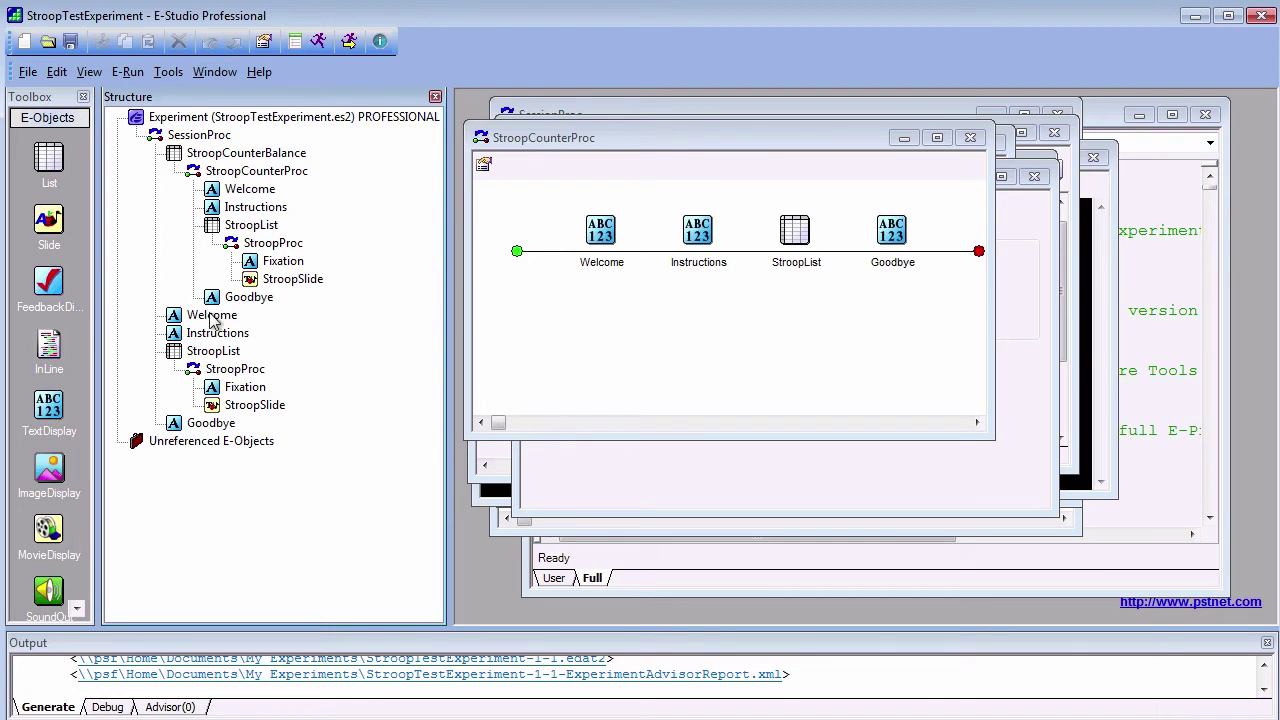
Step: Delete the original Welcome, Instructions, StroopList and Goodbye from under SessionProc
{"action": "right_click", "coordinate": [212, 318]}
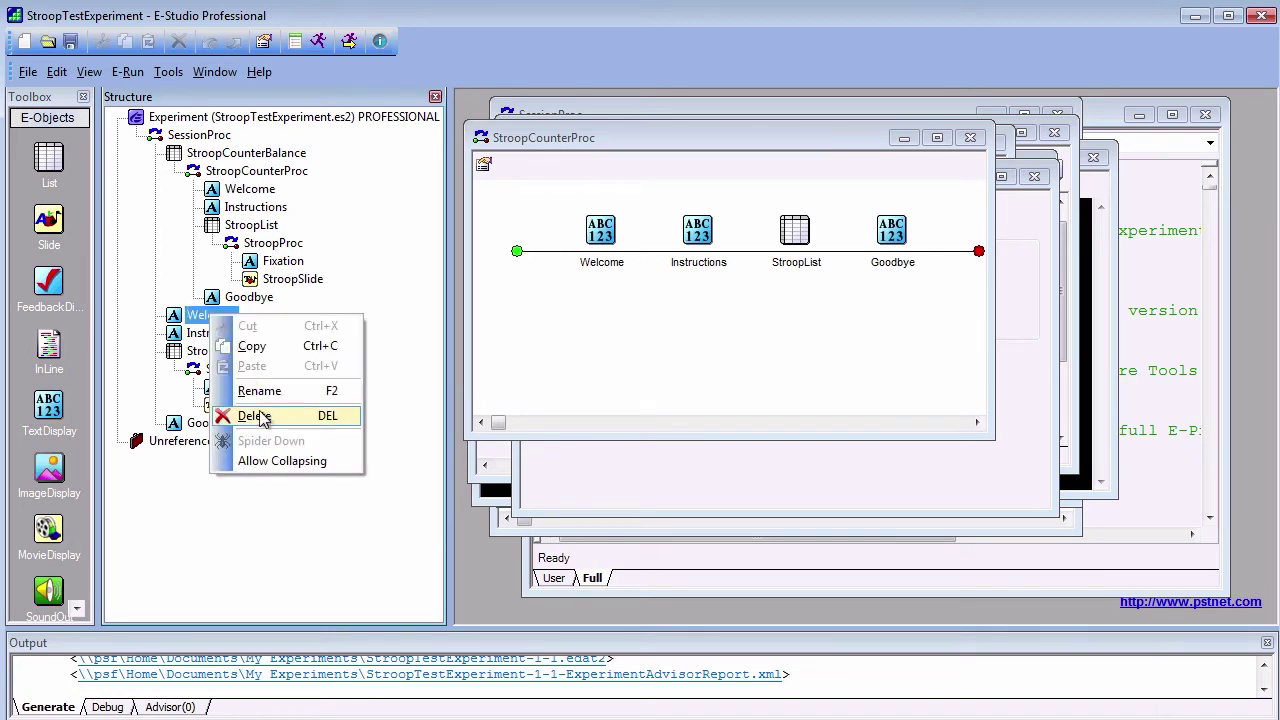
{"action": "left_click", "coordinate": [258, 415]}
{"action": "right_click", "coordinate": [220, 320]}
{"action": "left_click", "coordinate": [266, 417]}
{"action": "right_click", "coordinate": [230, 322]}
{"action": "left_click", "coordinate": [286, 423]}
{"action": "right_click", "coordinate": [225, 318]}
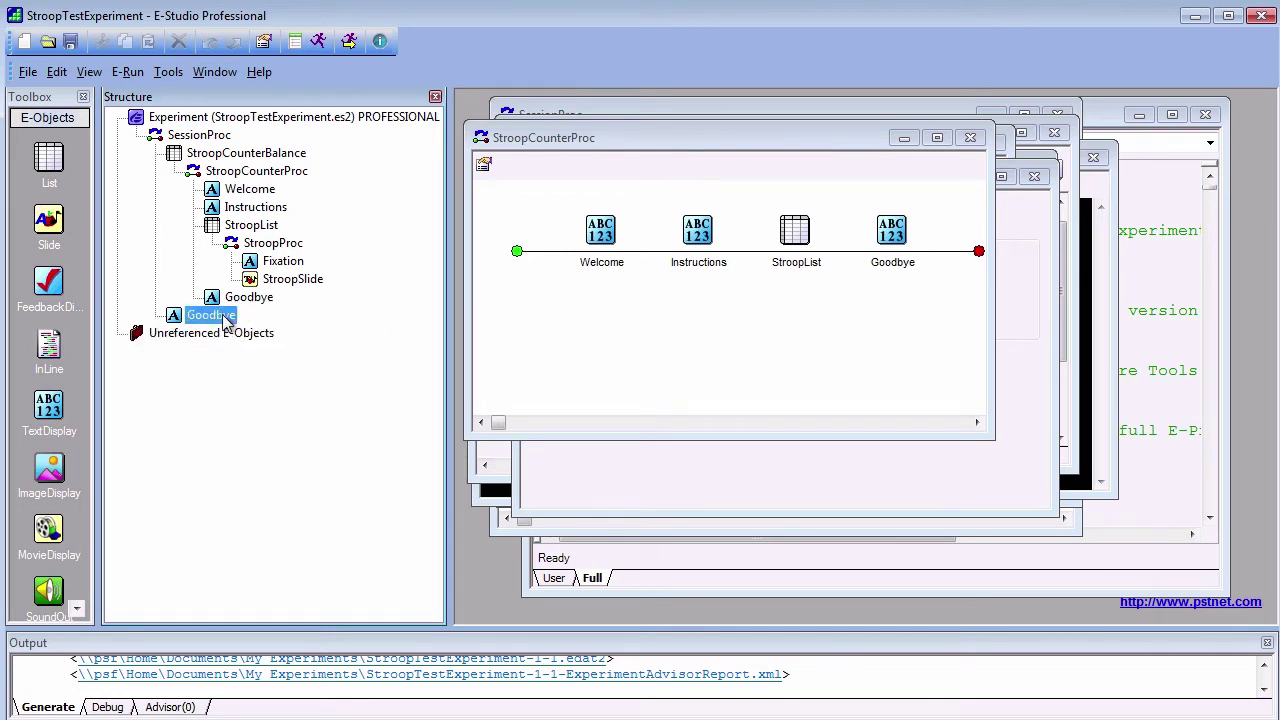
{"action": "left_click", "coordinate": [277, 418]}
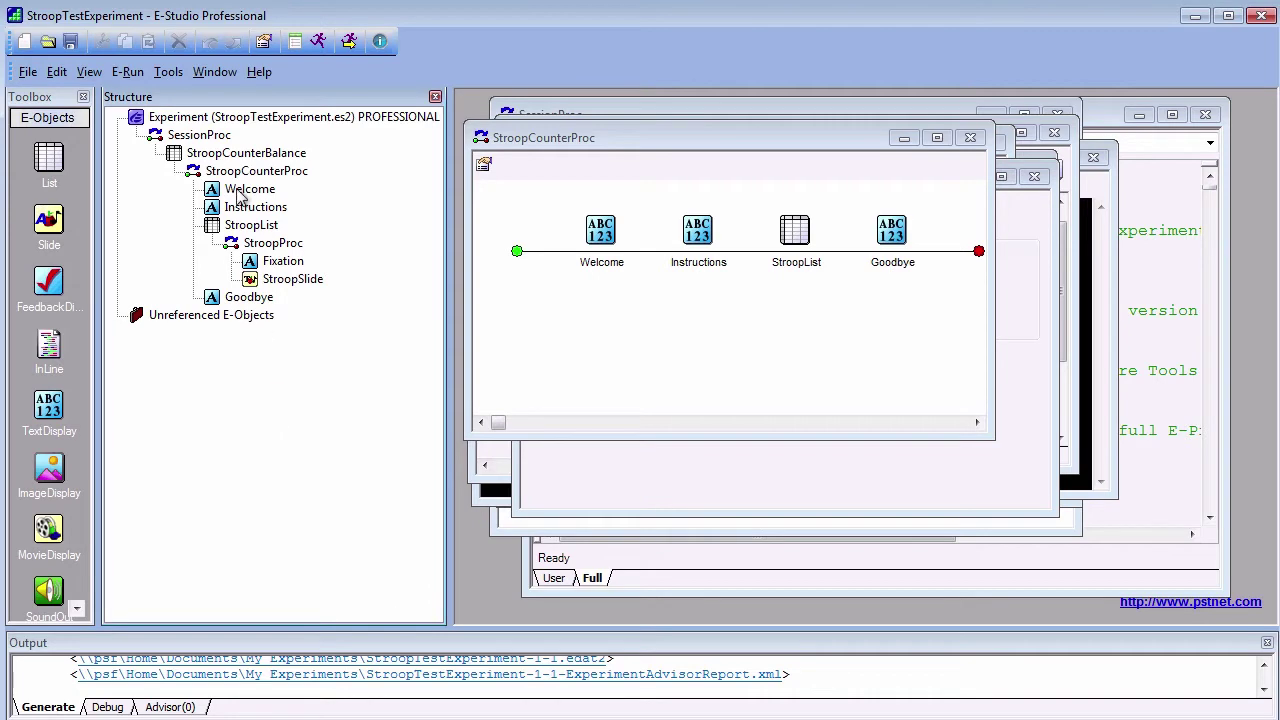
Step: Give StroopCounterBalance a second row and two new attribute columns
{"action": "double_click", "coordinate": [224, 153]}
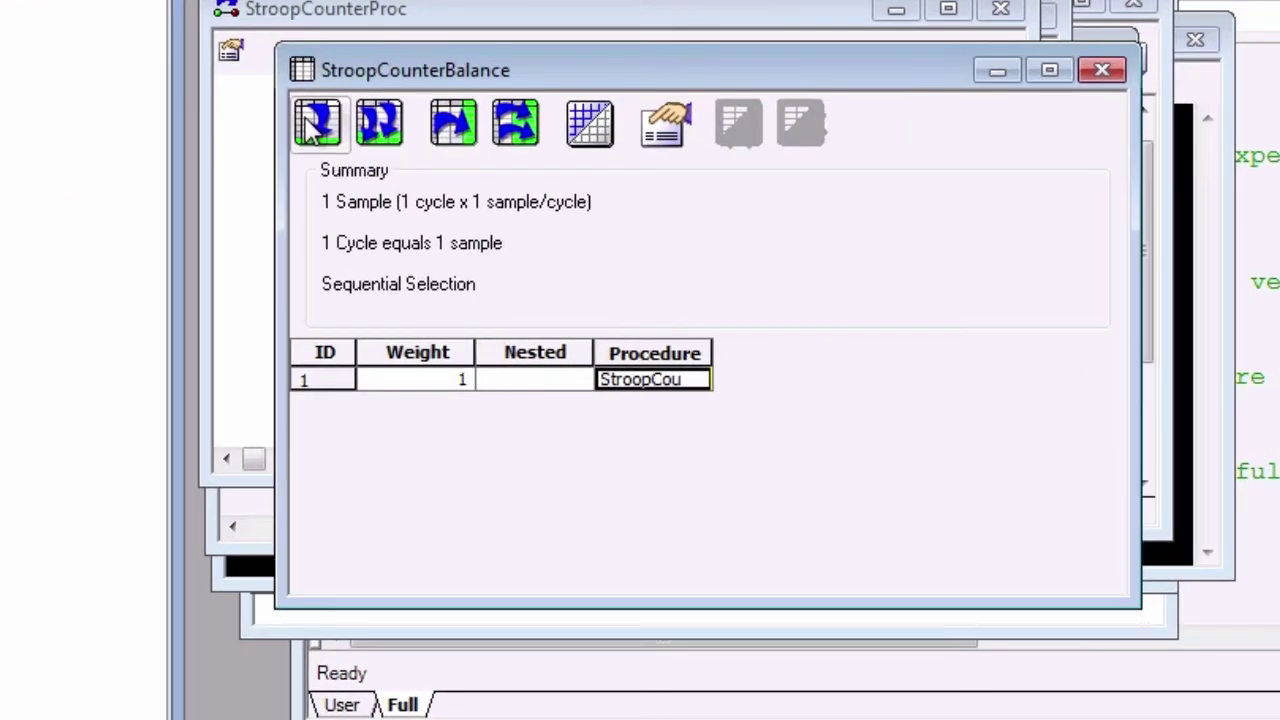
{"action": "left_click", "coordinate": [316, 125]}
{"action": "left_click", "coordinate": [513, 124]}
{"action": "type", "text": "2"}
{"action": "key", "text": "Return"}
Step: Rename the two new attribute columns to StroopBlueResp and StroopRedResp
{"action": "double_click", "coordinate": [788, 352]}
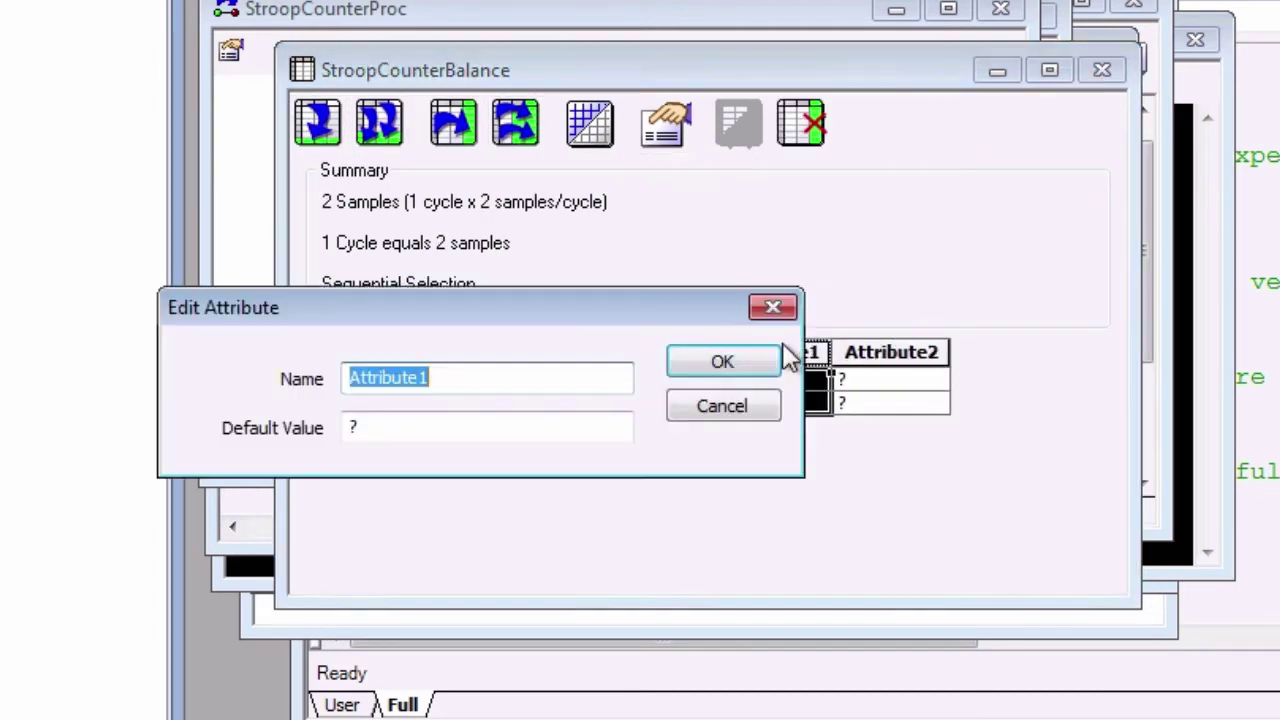
{"action": "type", "text": "StroopBlue"}
{"action": "key", "text": "Return"}
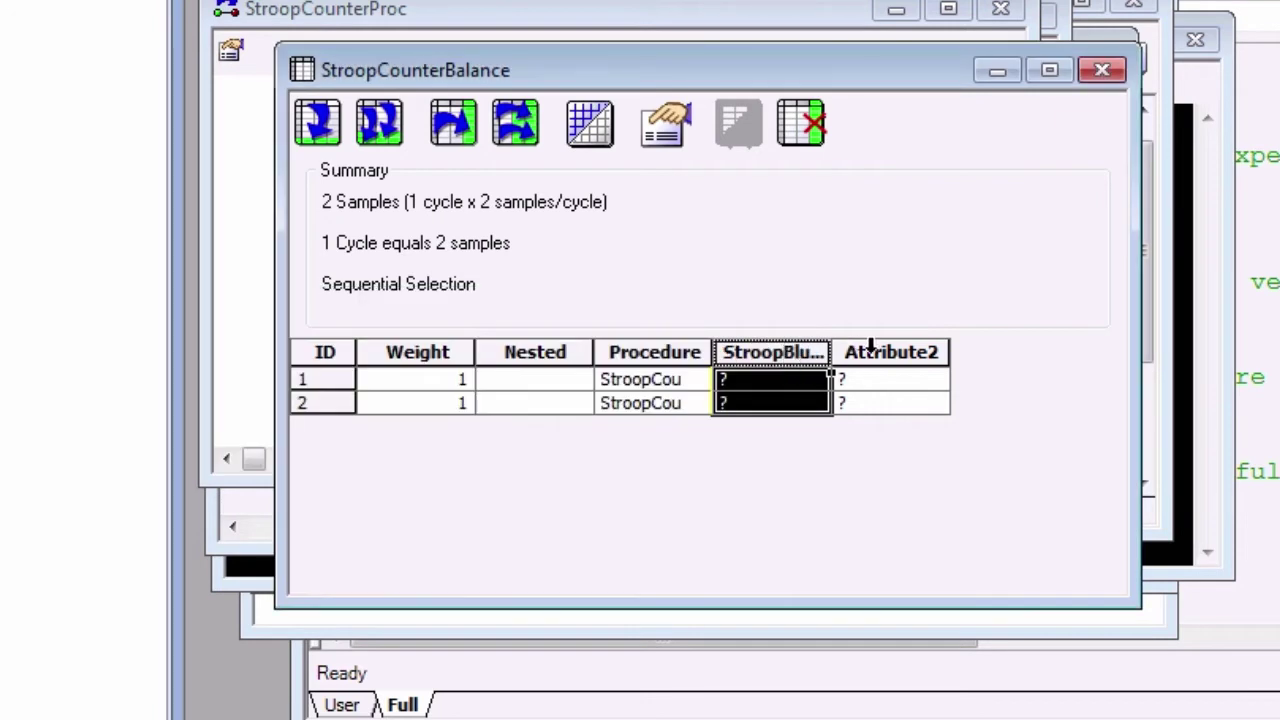
{"action": "double_click", "coordinate": [872, 350]}
{"action": "type", "text": "StroopRedResp"}
{"action": "key", "text": "Return"}
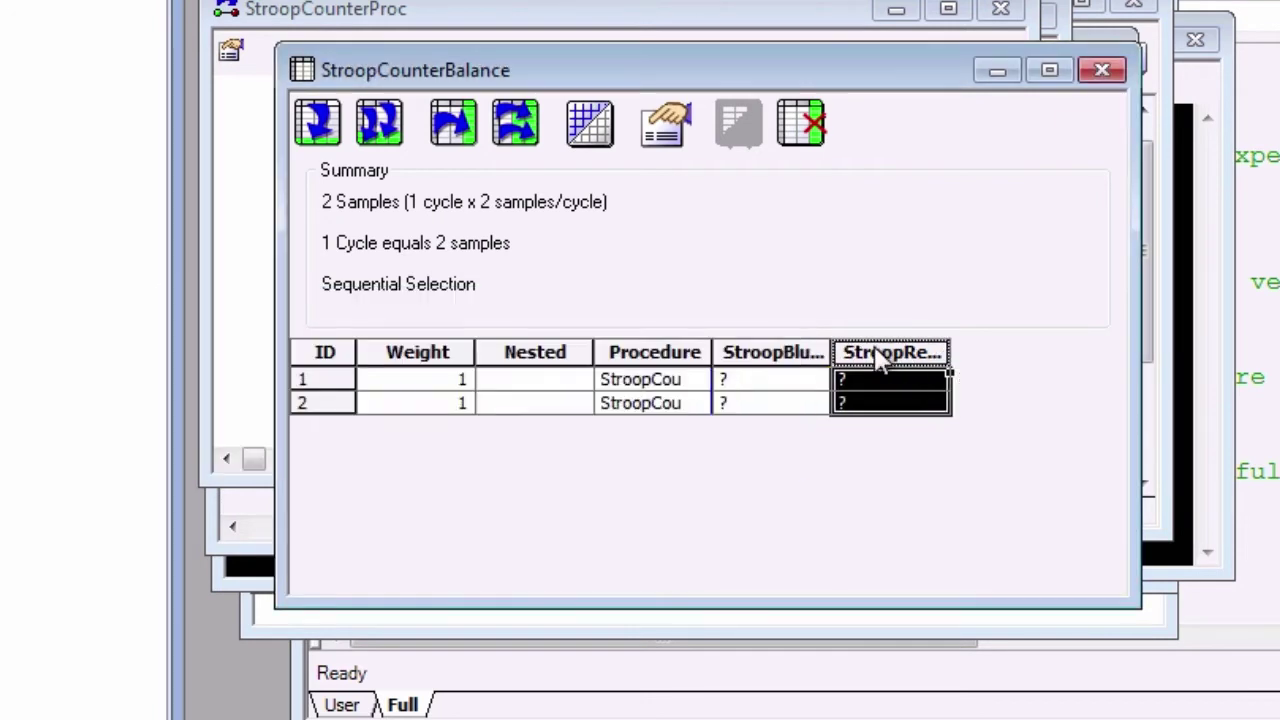
Step: Enter f and j in row 1 and j and f in row 2
{"action": "left_click", "coordinate": [786, 385]}
{"action": "type", "text": "f"}
{"action": "left_click", "coordinate": [862, 385]}
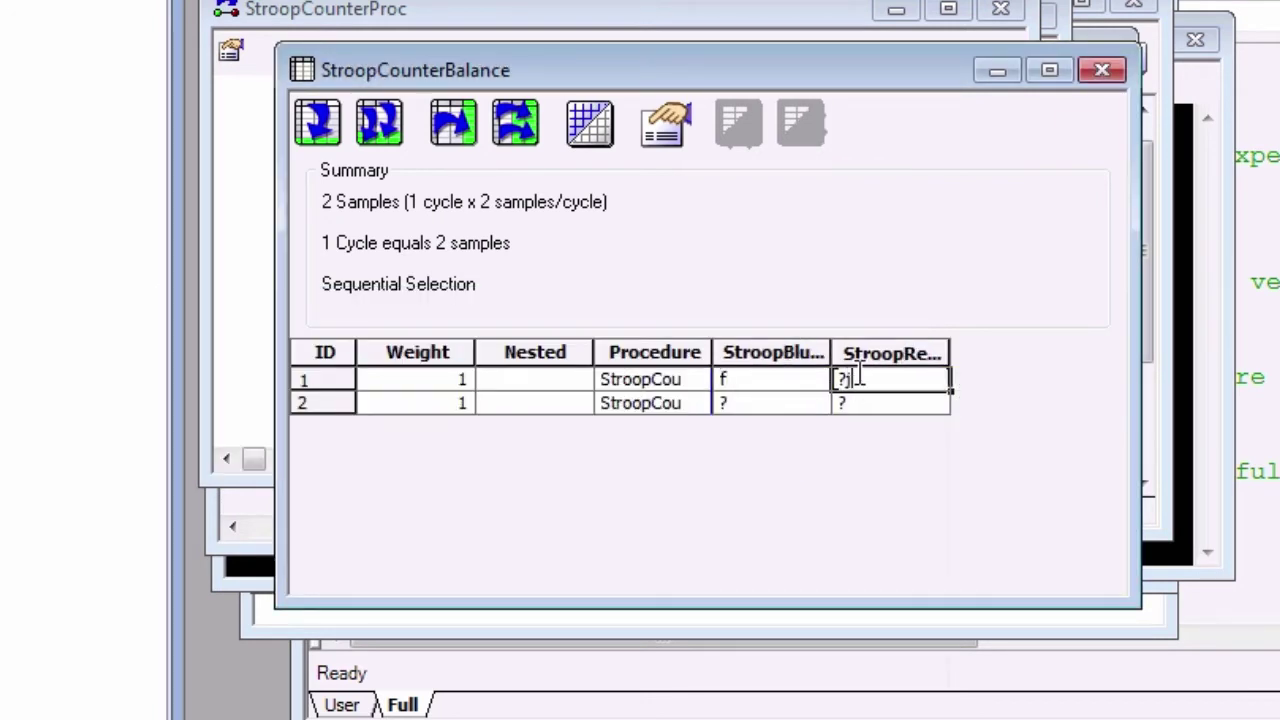
{"action": "type", "text": "j"}
{"action": "left_click", "coordinate": [785, 412]}
{"action": "type", "text": "j"}
{"action": "left_click", "coordinate": [918, 410]}
{"action": "type", "text": "f"}
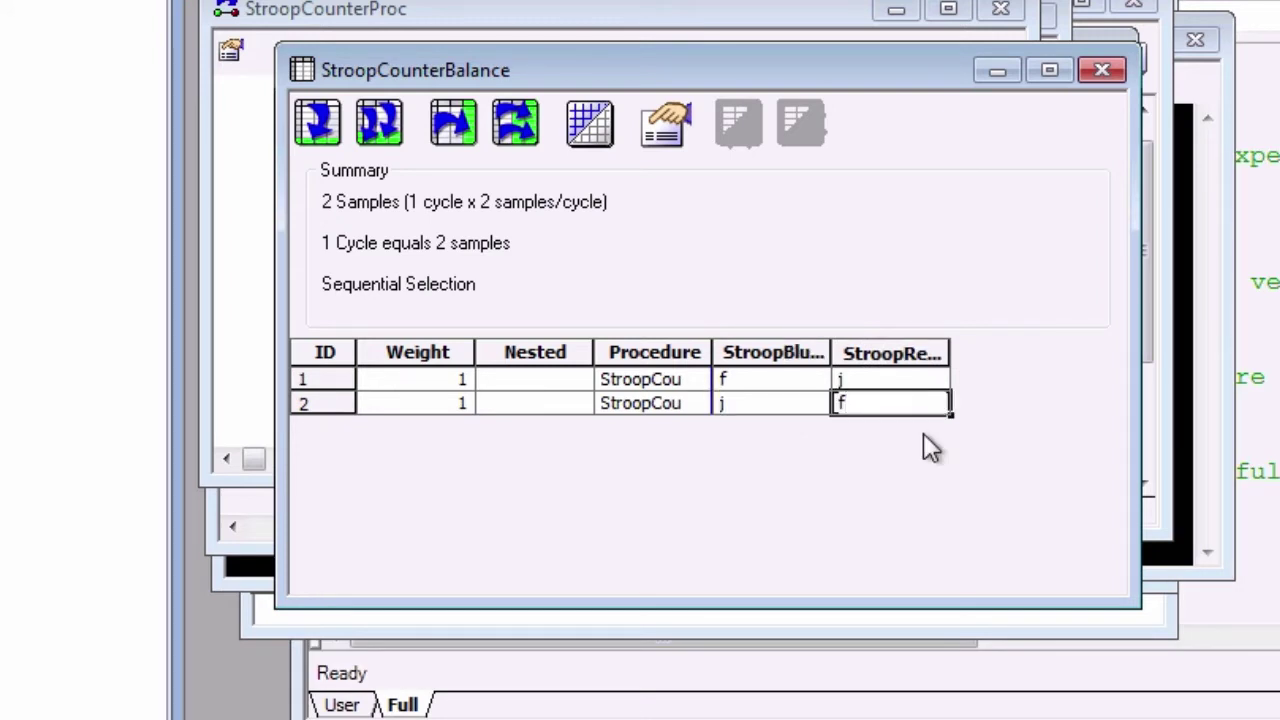
Step: In StroopCounterBalance's Property Pages, set the selection Order to Counterbalance by Subject
{"action": "left_click", "coordinate": [668, 128]}
{"action": "left_click", "coordinate": [612, 243]}
{"action": "left_click", "coordinate": [583, 320]}
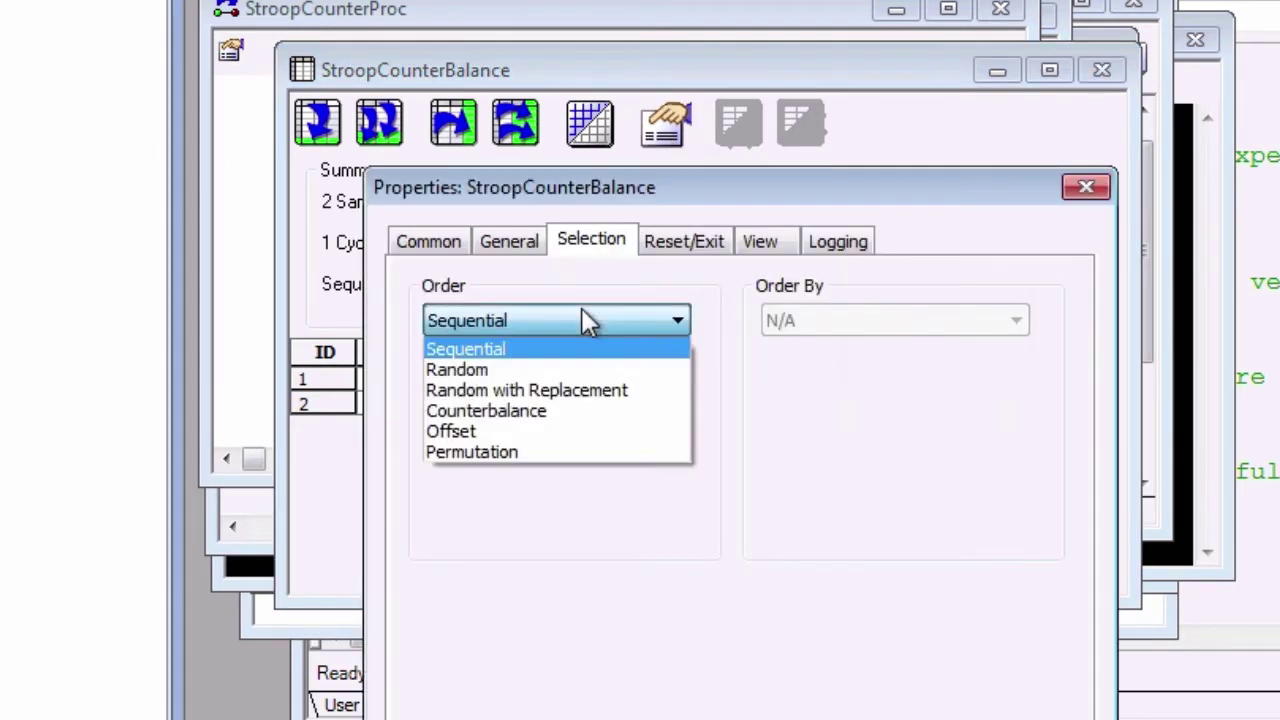
{"action": "left_click", "coordinate": [564, 411]}
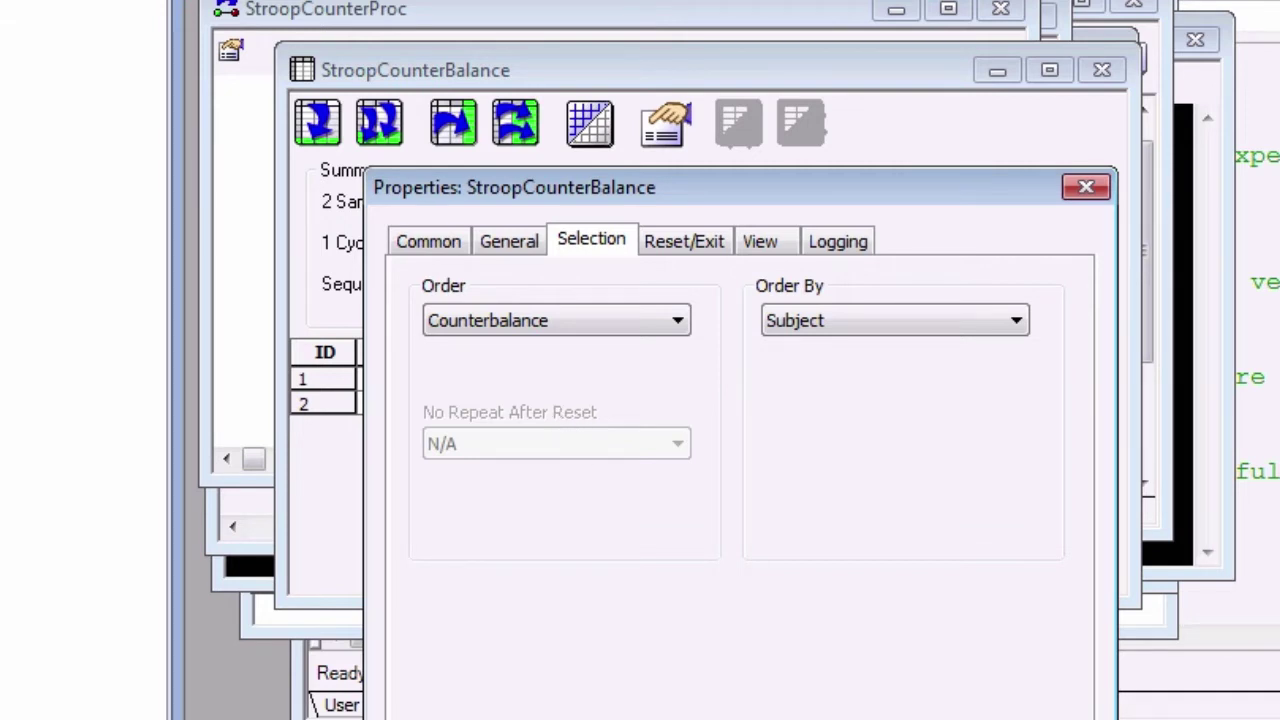
{"action": "key", "text": "Return"}
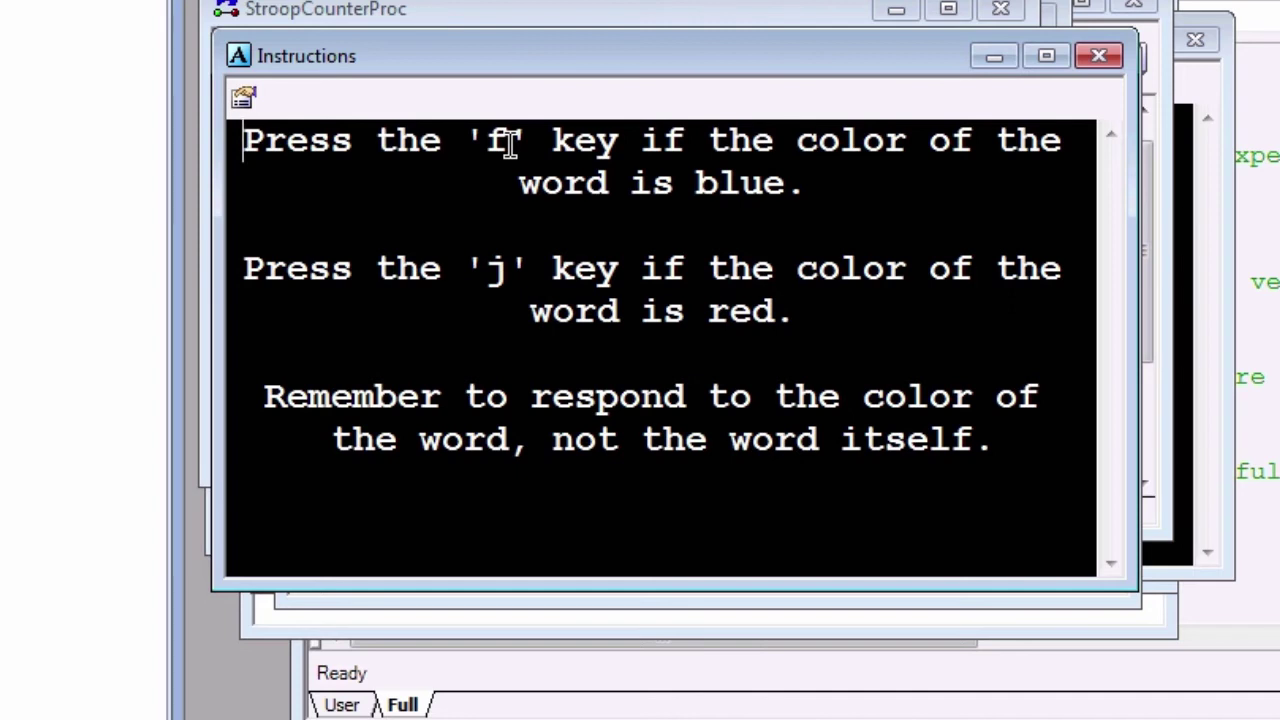
Step: In the Instructions text, insert [StroopBlueResp] for the f and [StroopRedResp] for the j
{"action": "left_click", "coordinate": [510, 143]}
{"action": "type", "text": "["}
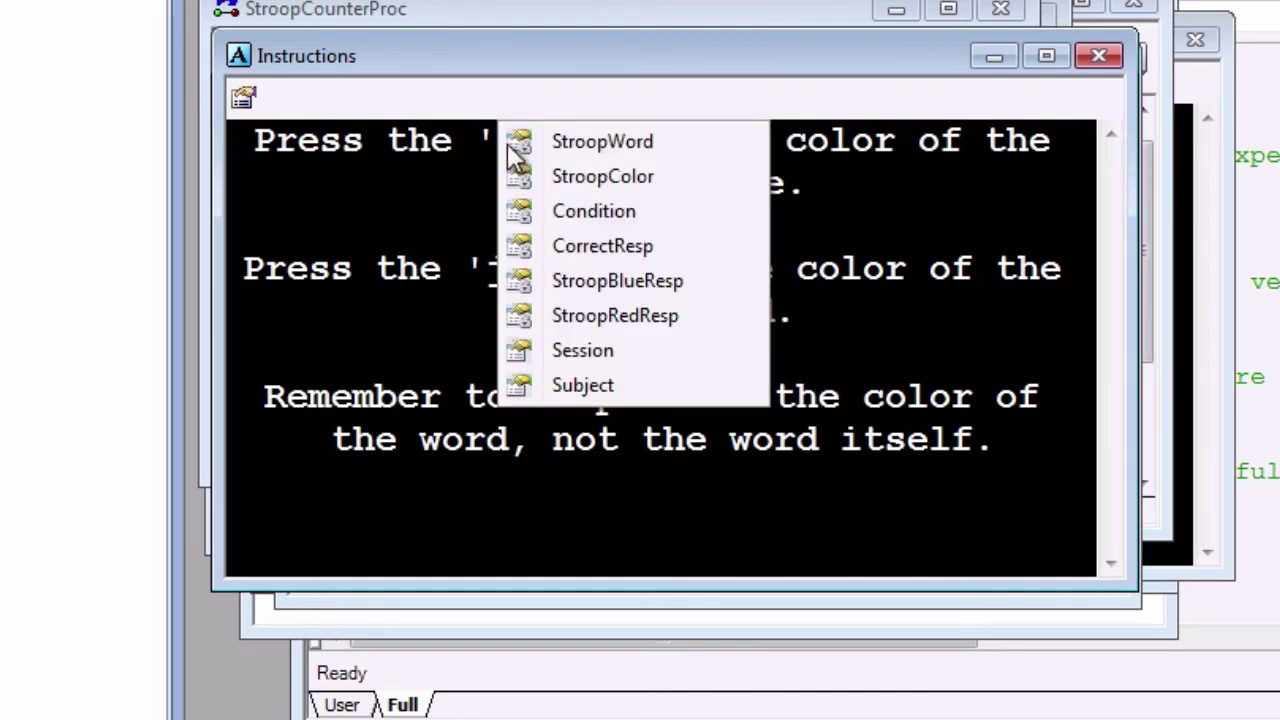
{"action": "left_click", "coordinate": [604, 283]}
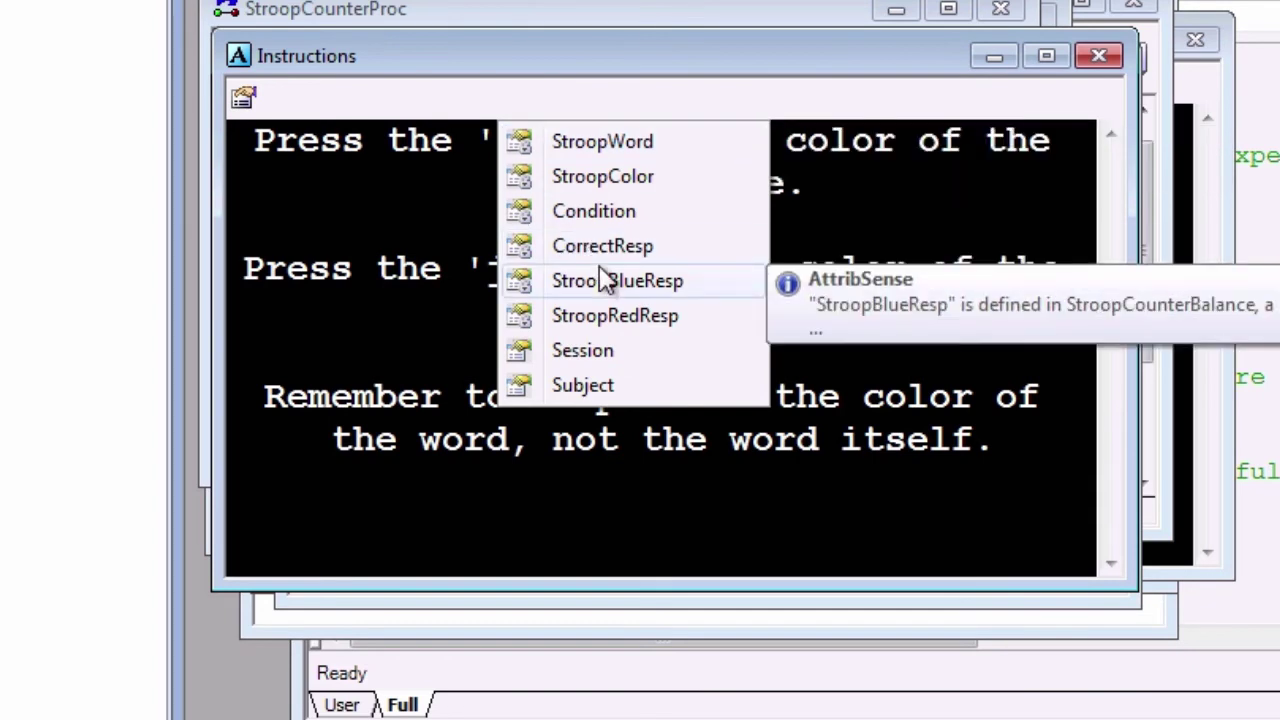
{"action": "double_click", "coordinate": [604, 283]}
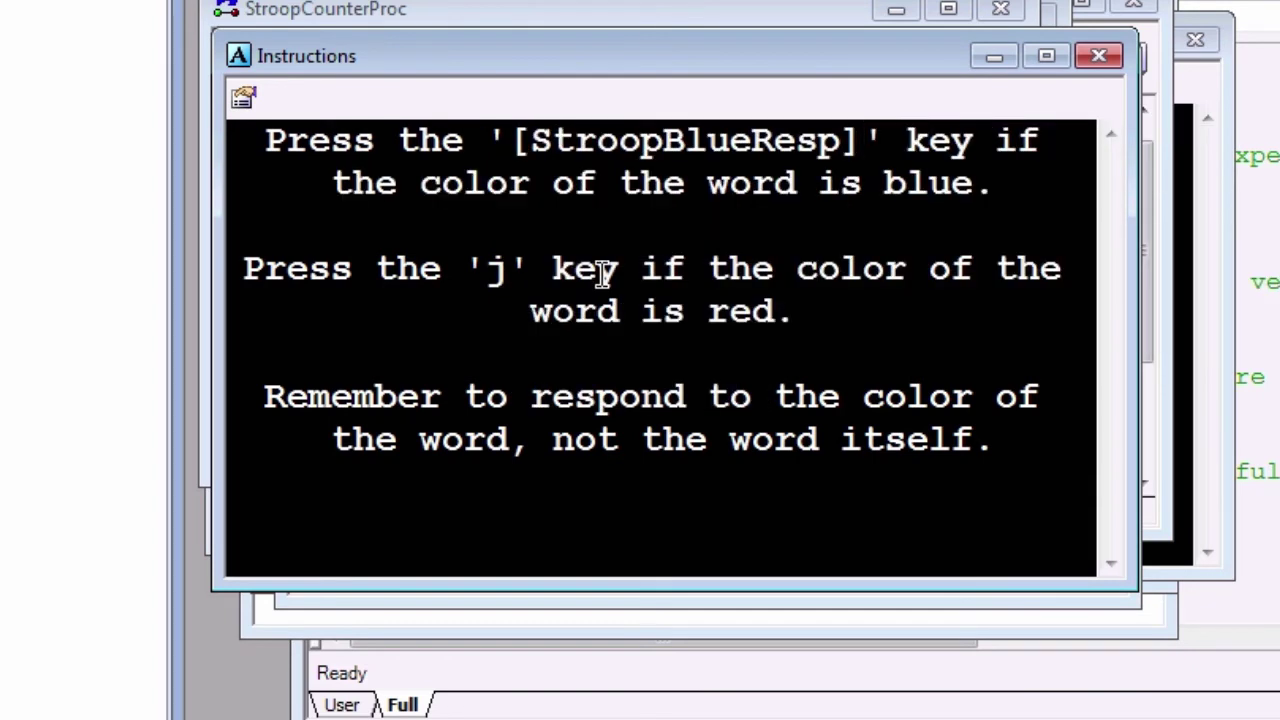
{"action": "double_click", "coordinate": [506, 268]}
{"action": "type", "text": "["}
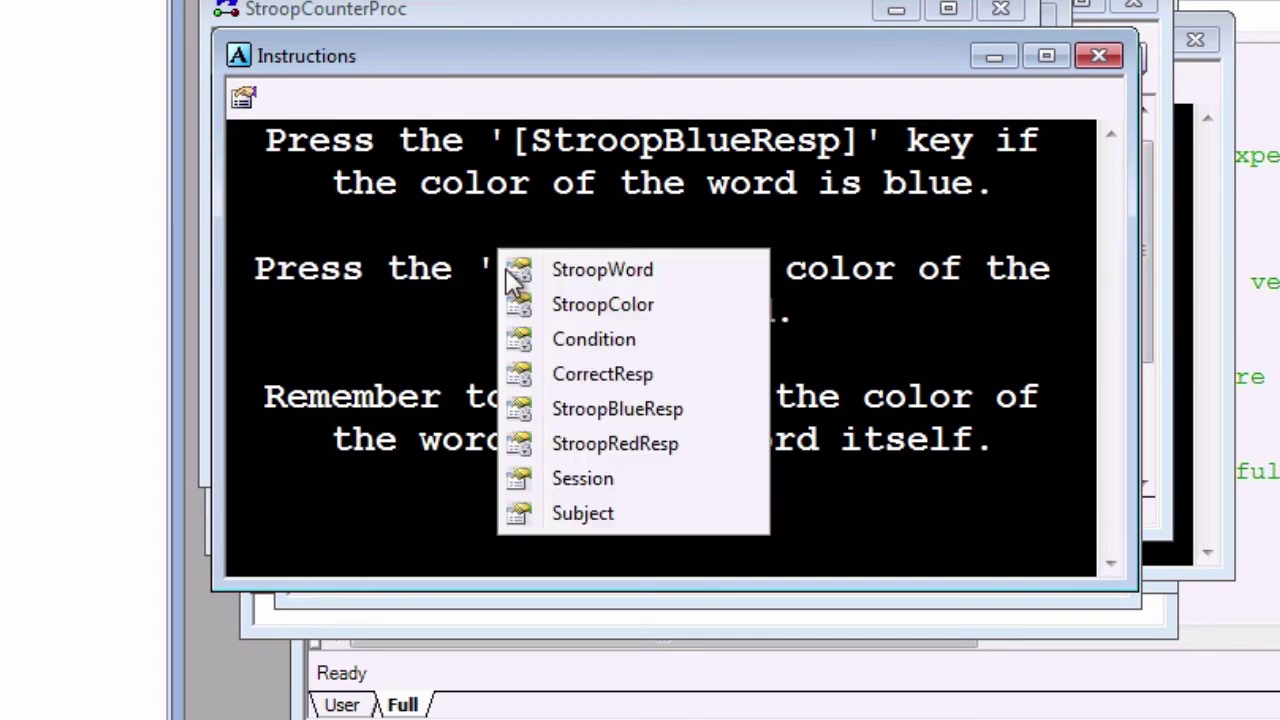
{"action": "left_click", "coordinate": [645, 445]}
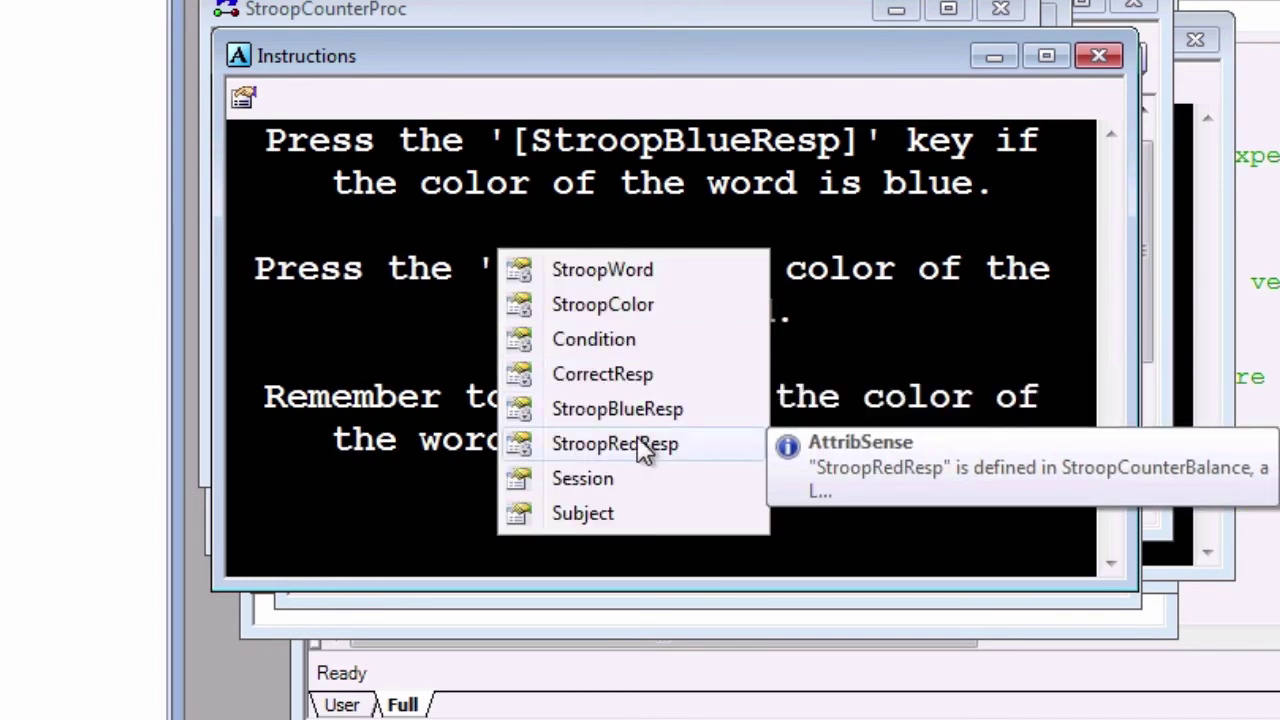
{"action": "double_click", "coordinate": [640, 443]}
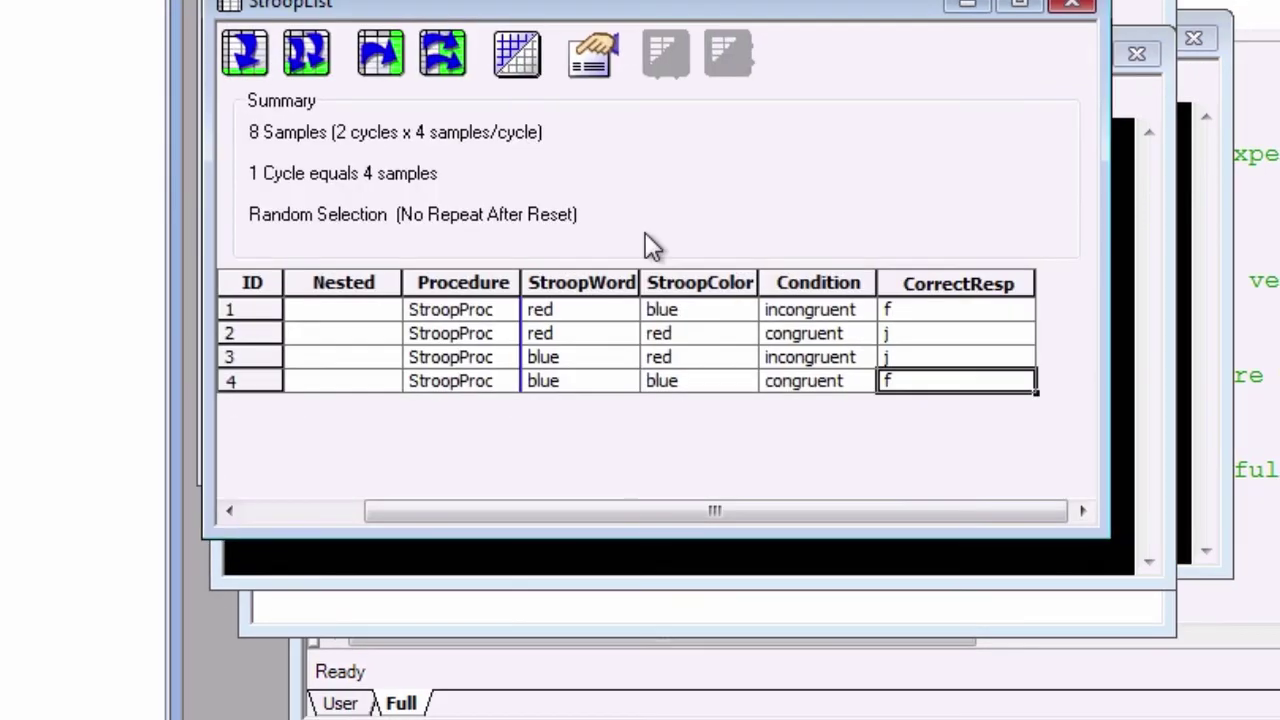
Step: Fill CorrectResp rows 1–4 with [StroopBlueResp], [StroopRedResp], [StroopRedResp], [StroopBlueResp]
{"action": "left_click", "coordinate": [890, 312]}
{"action": "type", "text": "[StroopBlueResp]"}
{"action": "key", "text": "Return"}
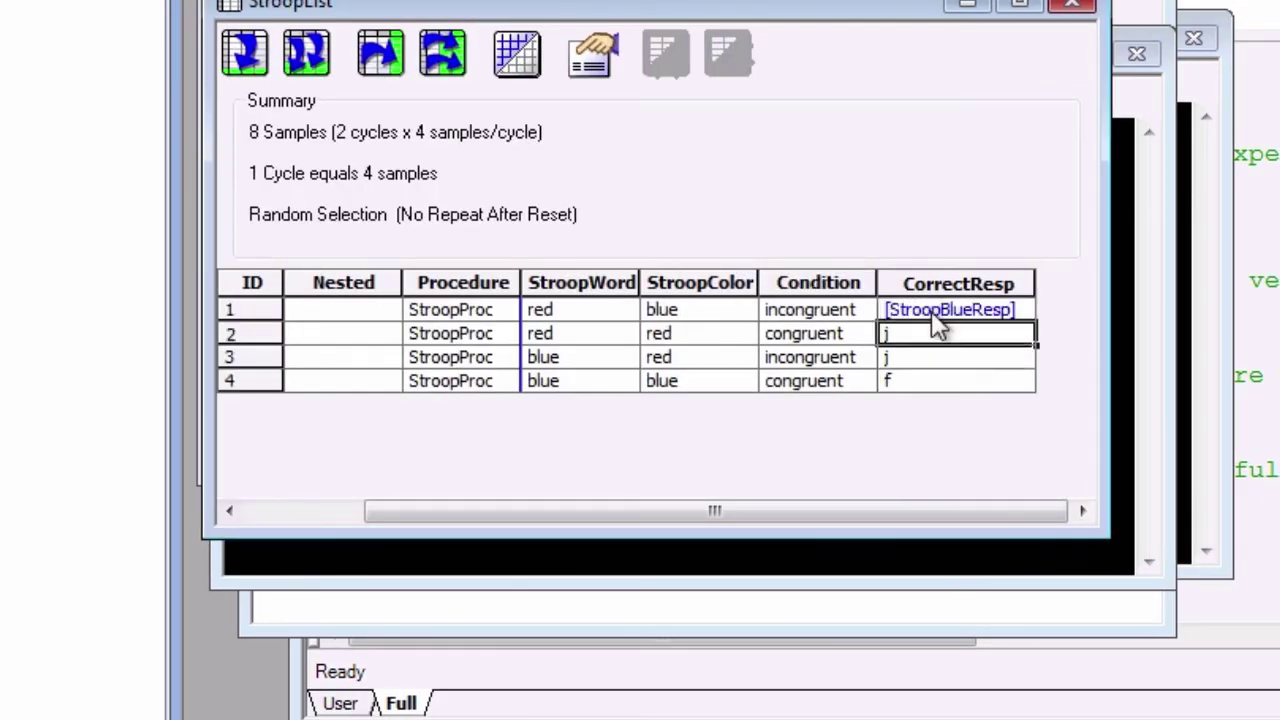
{"action": "type", "text": "[StroopBlueResp]"}
{"action": "key", "text": "BackSpace"}
{"action": "key", "text": "BackSpace"}
{"action": "key", "text": "BackSpace"}
{"action": "key", "text": "BackSpace"}
{"action": "key", "text": "BackSpace"}
{"action": "key", "text": "BackSpace"}
{"action": "key", "text": "BackSpace"}
{"action": "key", "text": "BackSpace"}
{"action": "key", "text": "BackSpace"}
{"action": "type", "text": "RedResp]"}
{"action": "key", "text": "Return"}
{"action": "type", "text": "[StroopRedResp]"}
{"action": "key", "text": "Return"}
{"action": "type", "text": "[StroopBlueResp]"}
{"action": "key", "text": "Return"}
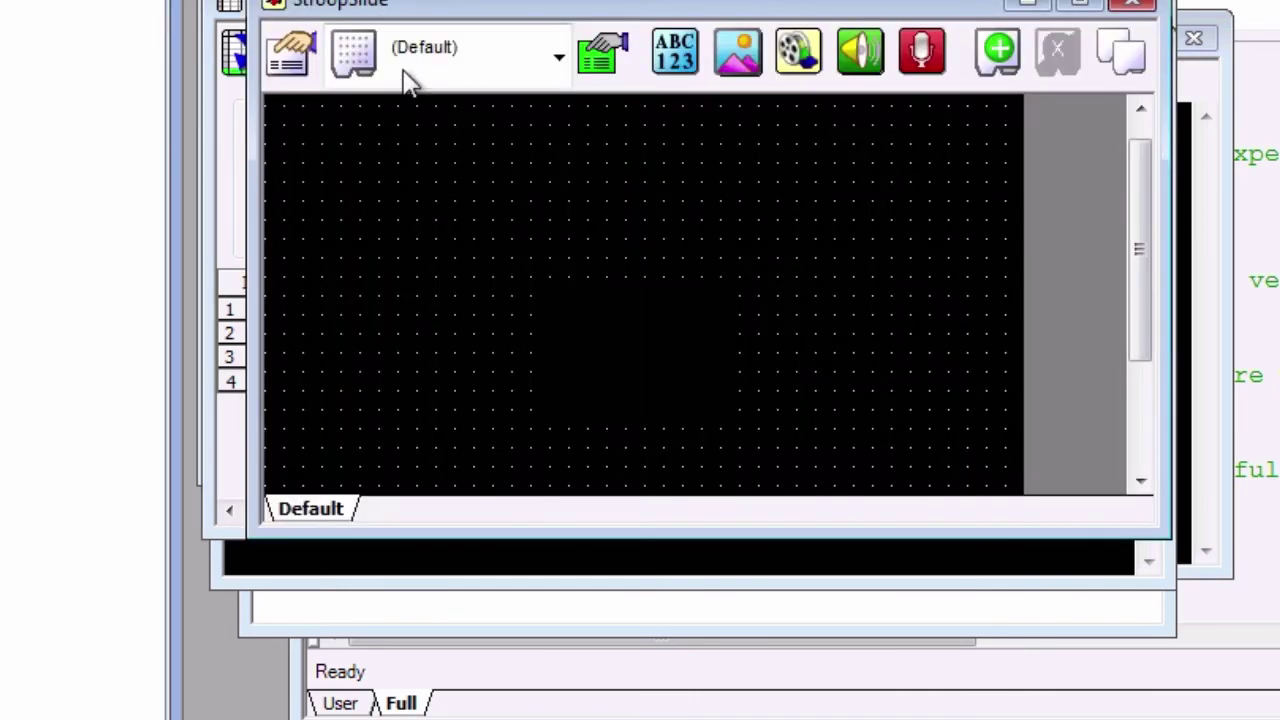
Step: Check StroopSlide's Correct response is [CorrectResp], then position StroopCounterBalance above StroopList
{"action": "left_click", "coordinate": [290, 52]}
{"action": "left_click", "coordinate": [606, 238]}
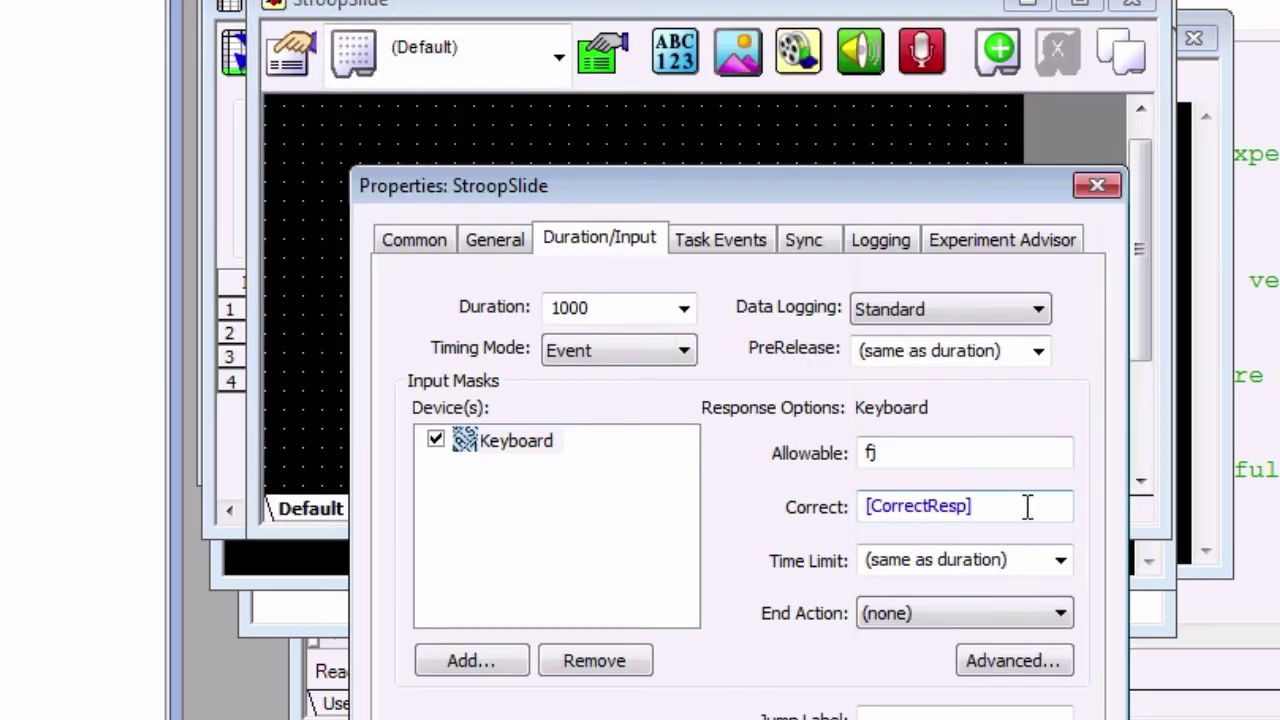
{"action": "left_click", "coordinate": [1096, 186]}
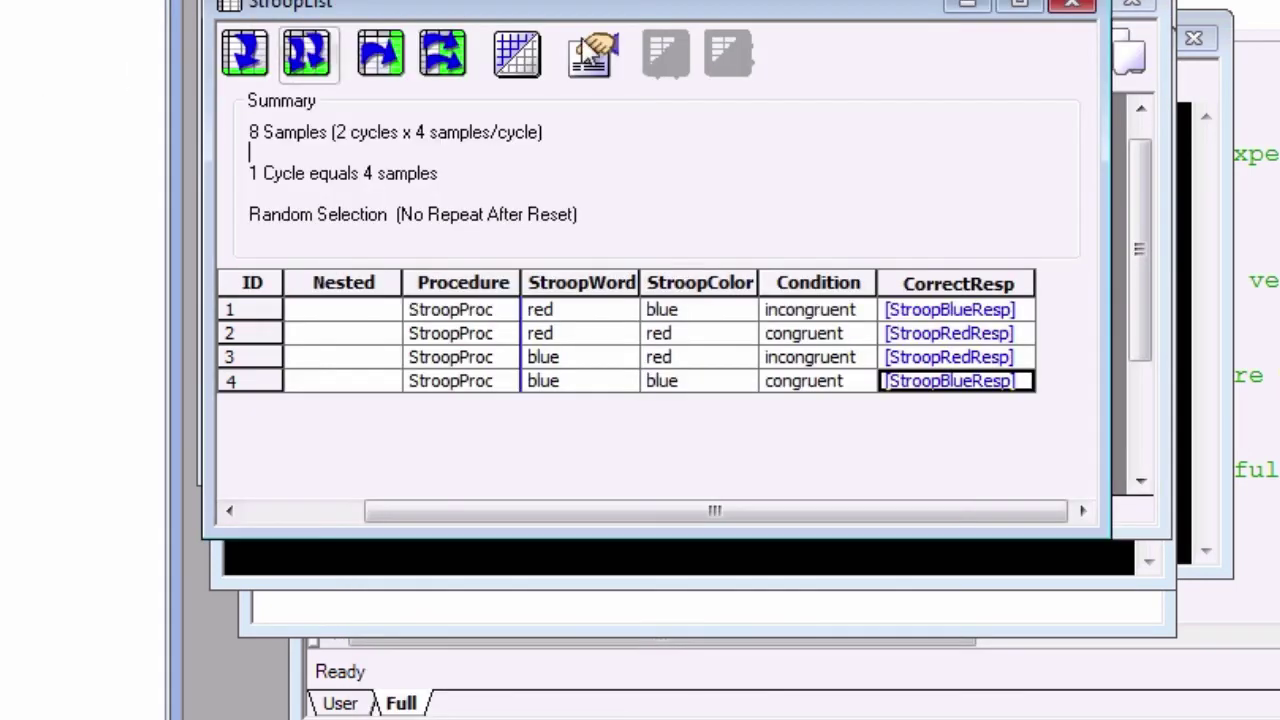
{"action": "left_click_drag", "start_coordinate": [630, 12], "coordinate": [650, 235]}
{"action": "left_click_drag", "start_coordinate": [751, 28], "coordinate": [769, 0]}
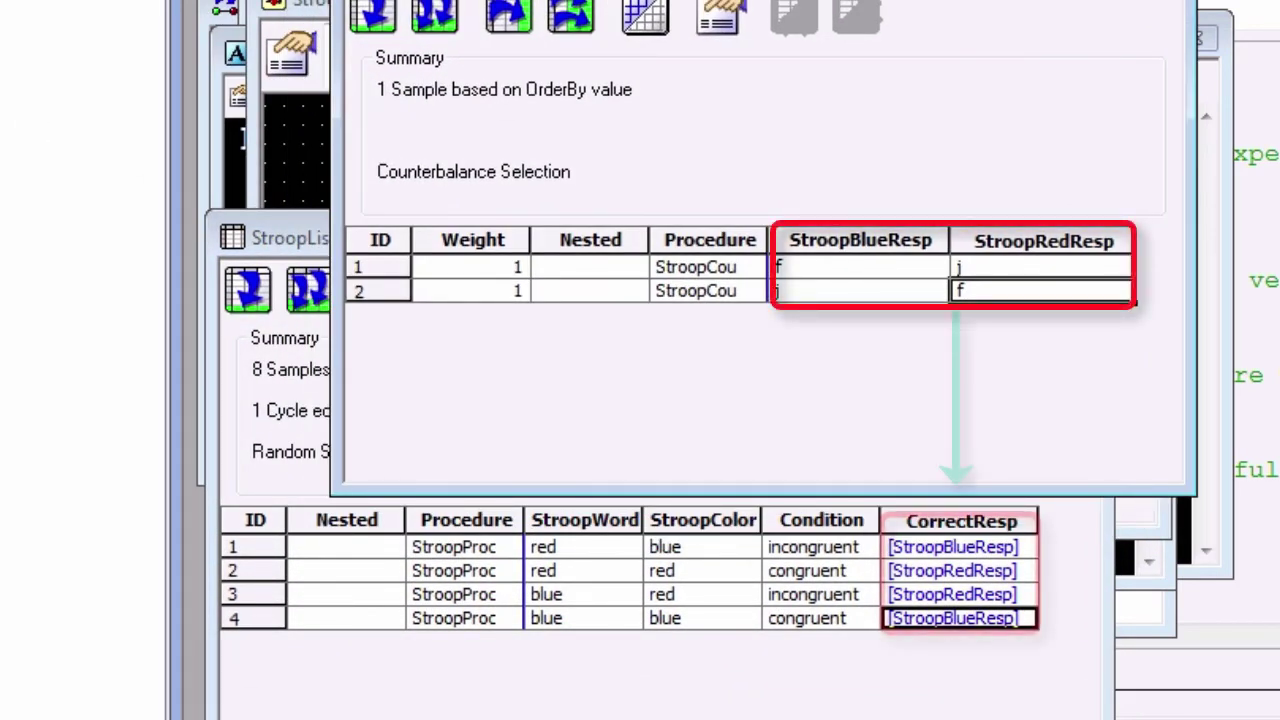